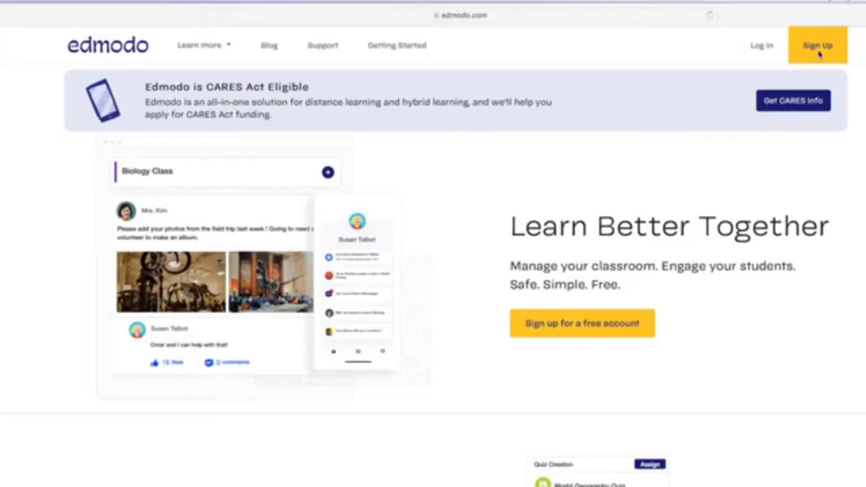
Step: Begin signing up for a Student Account and enter the chosen username
click(818, 54)
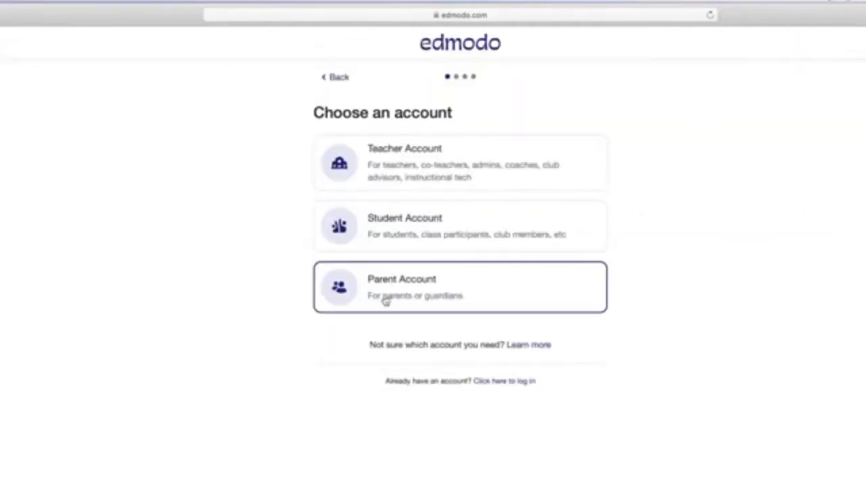
click(385, 230)
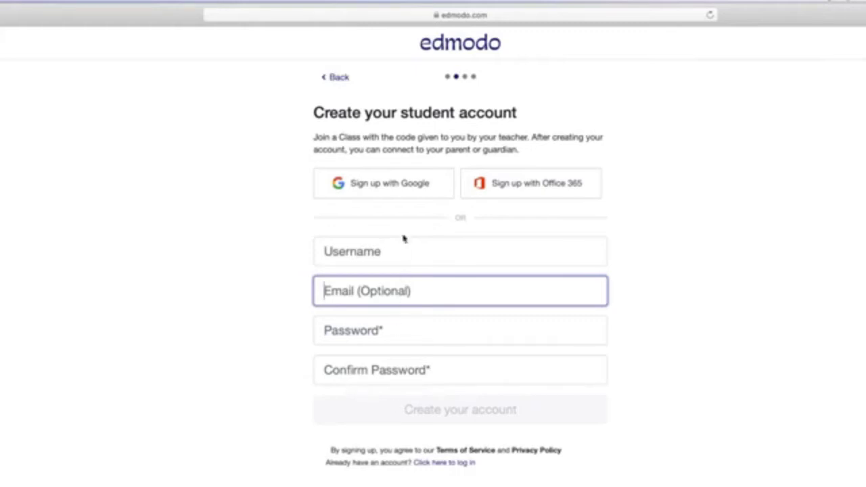
click(389, 254)
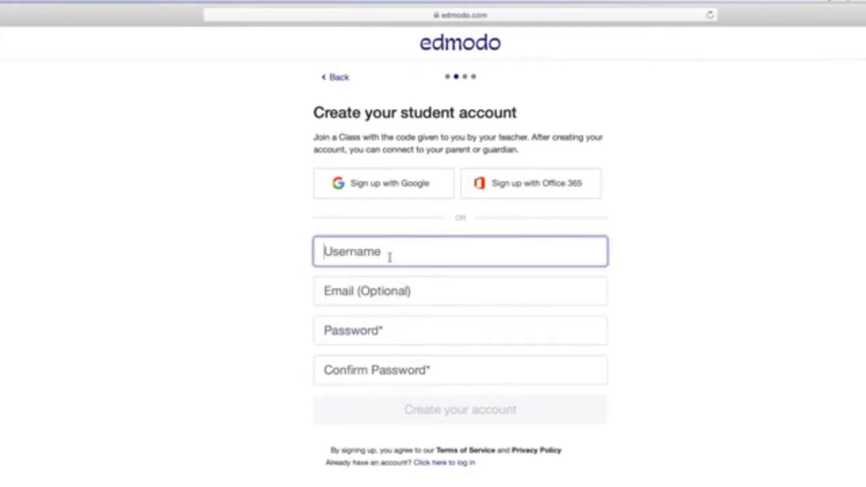
text(shalabung)
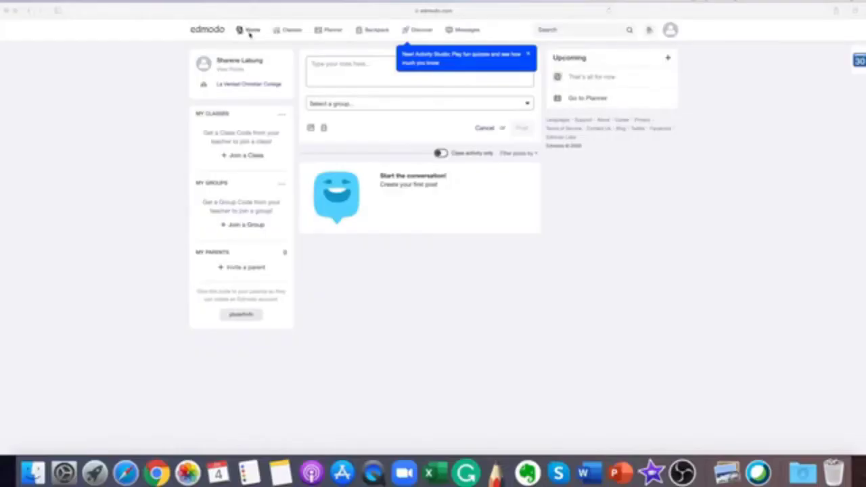
Step: Return to the empty home feed, try the search box, and view then close notifications
click(249, 37)
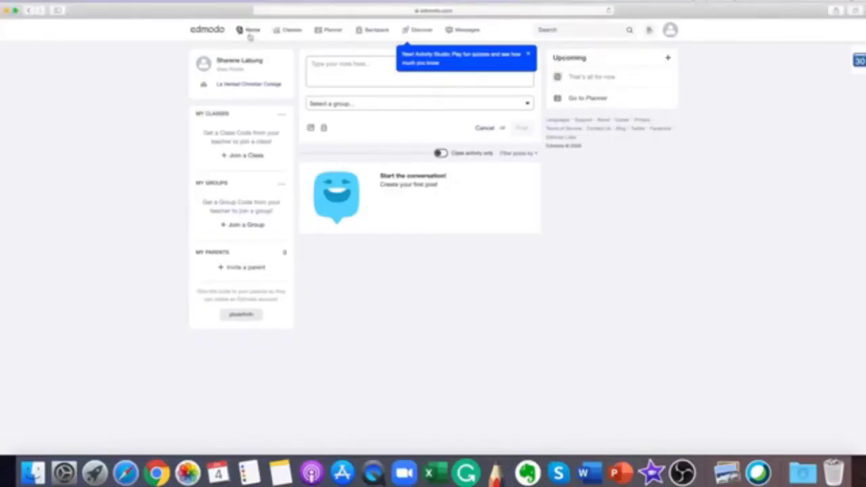
mouse_move(292, 36)
click(553, 29)
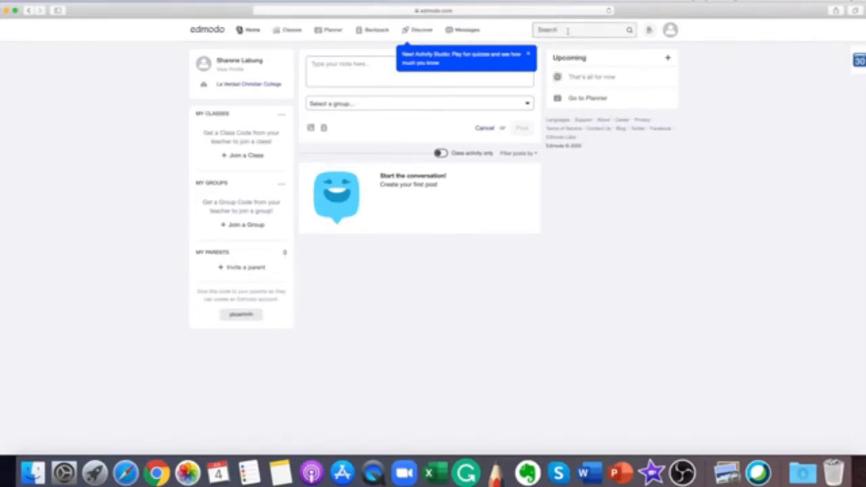
click(647, 30)
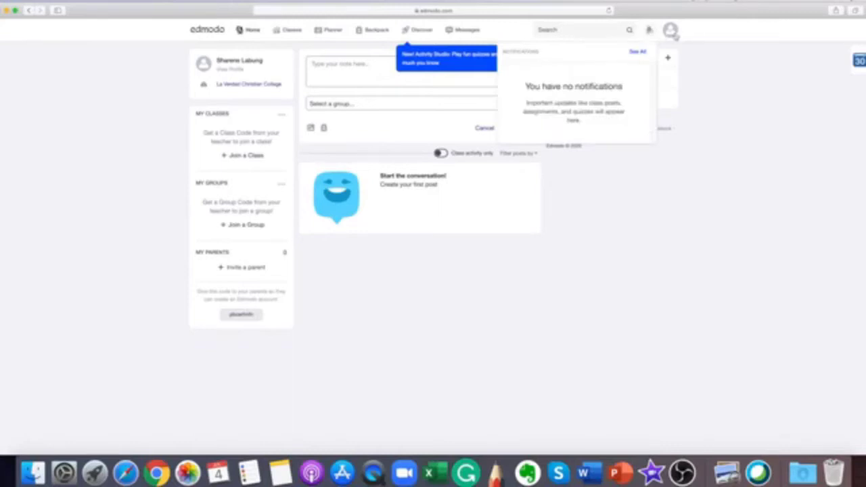
click(682, 33)
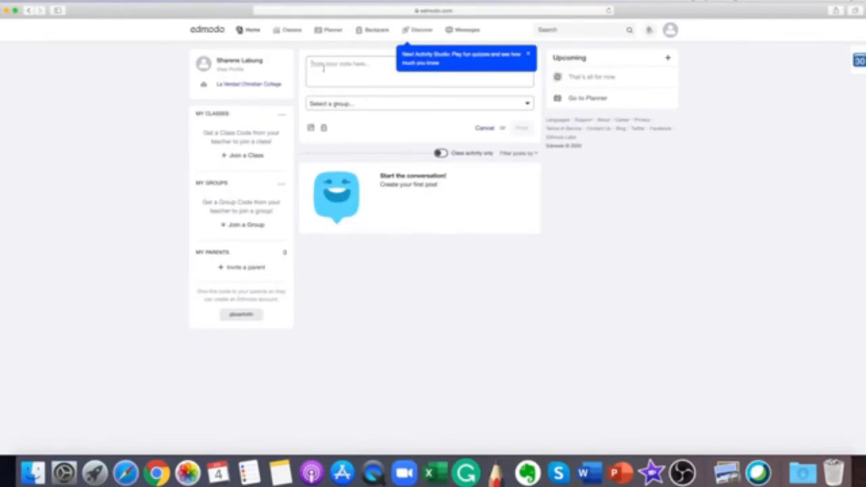
Step: Dismiss the Activity Studio banner and check which groups a new post can target
click(530, 56)
click(379, 67)
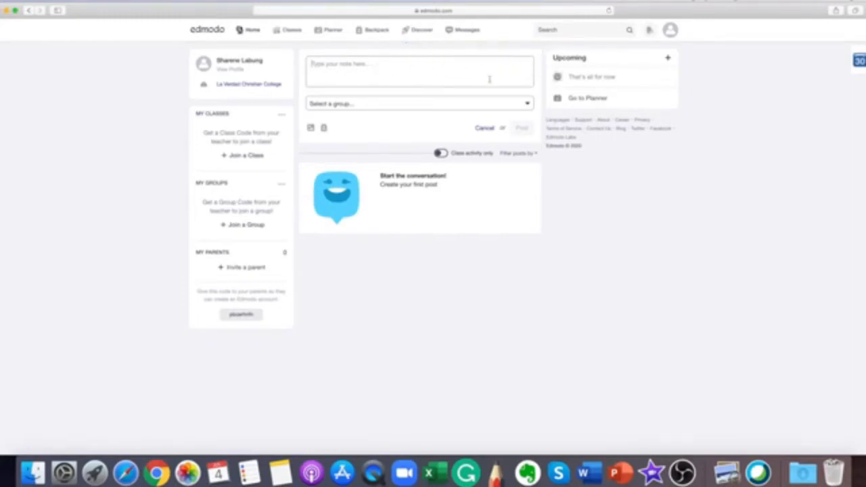
click(526, 104)
Step: Toggle Class activity only on and off, then review the Filter posts by options
click(441, 154)
click(441, 154)
click(534, 155)
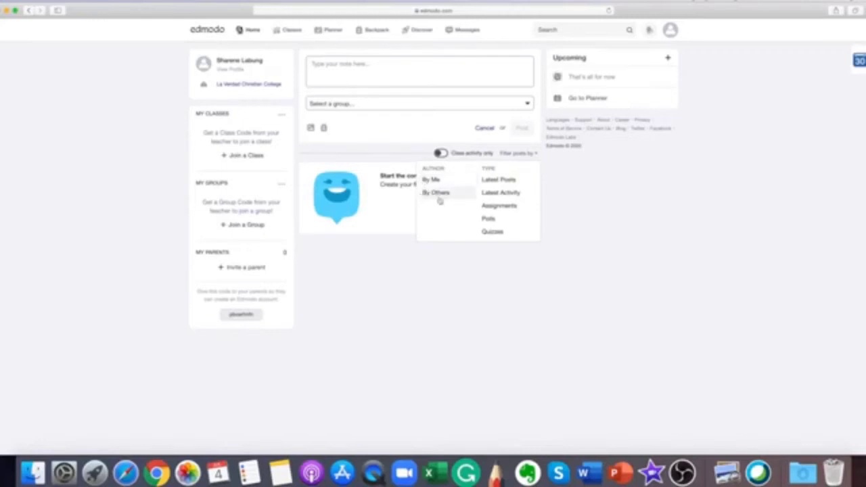
click(447, 276)
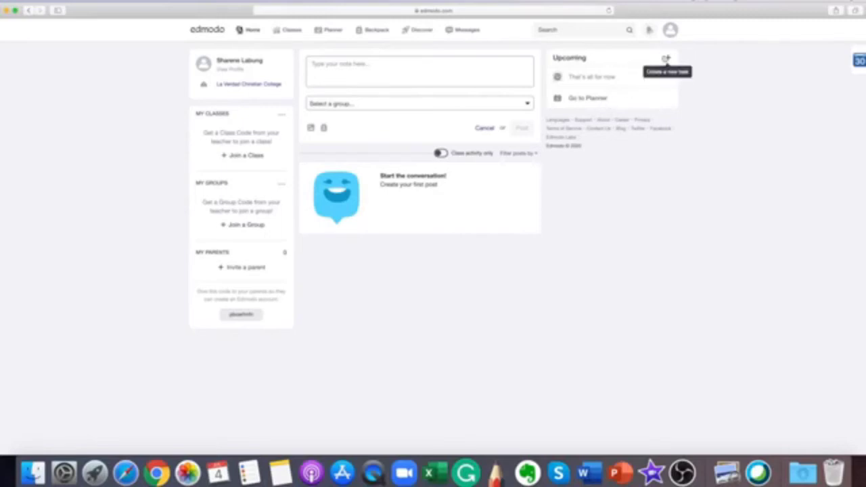
click(668, 60)
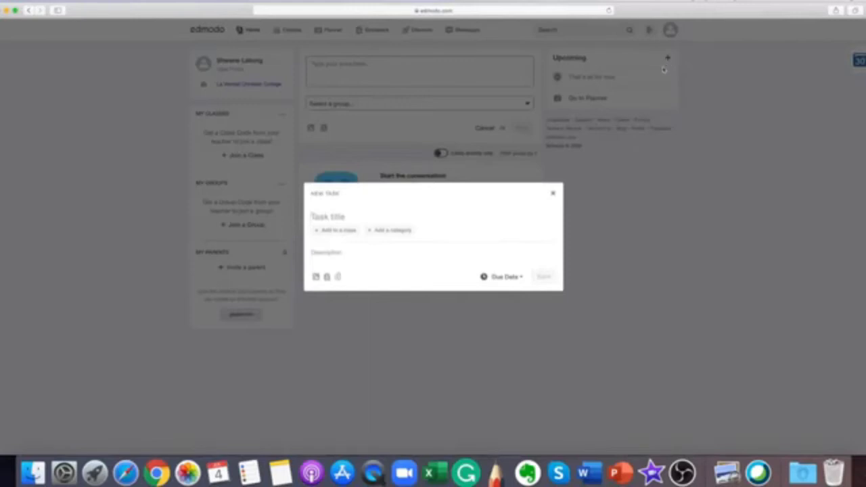
click(522, 277)
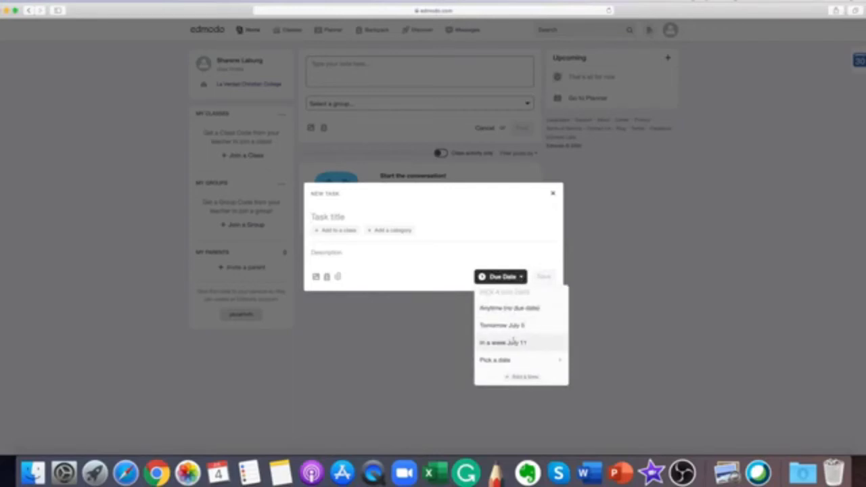
click(580, 240)
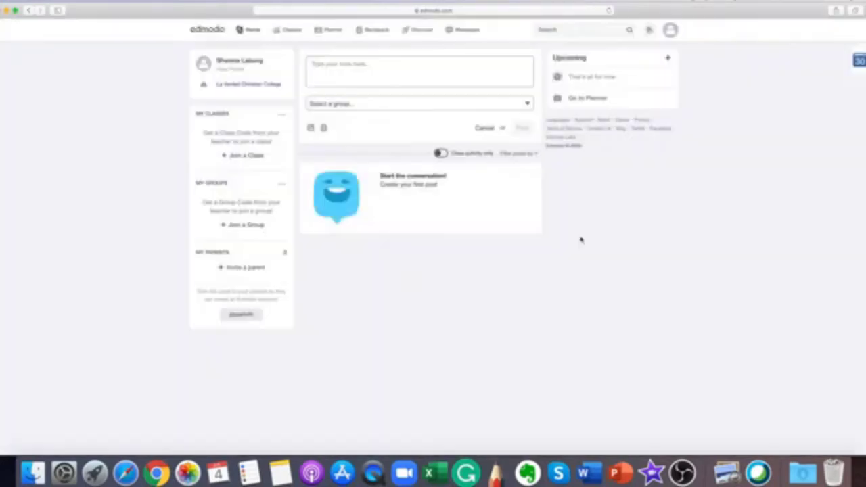
click(667, 60)
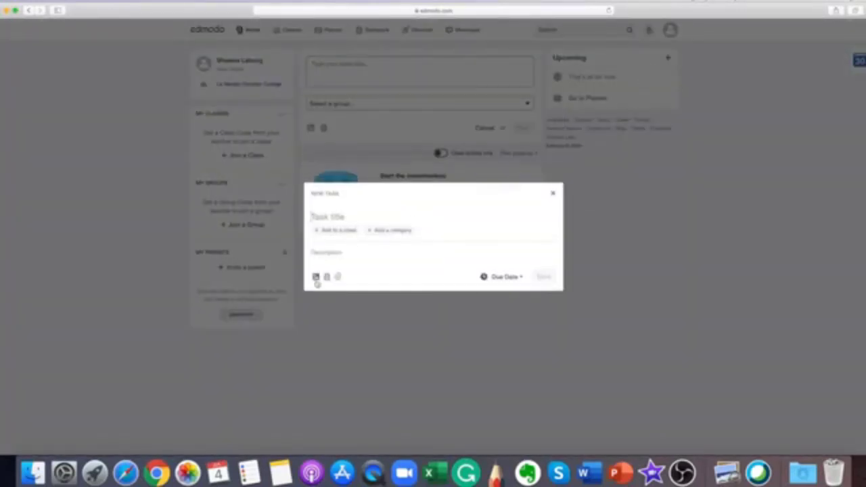
click(334, 216)
text(dfddg)
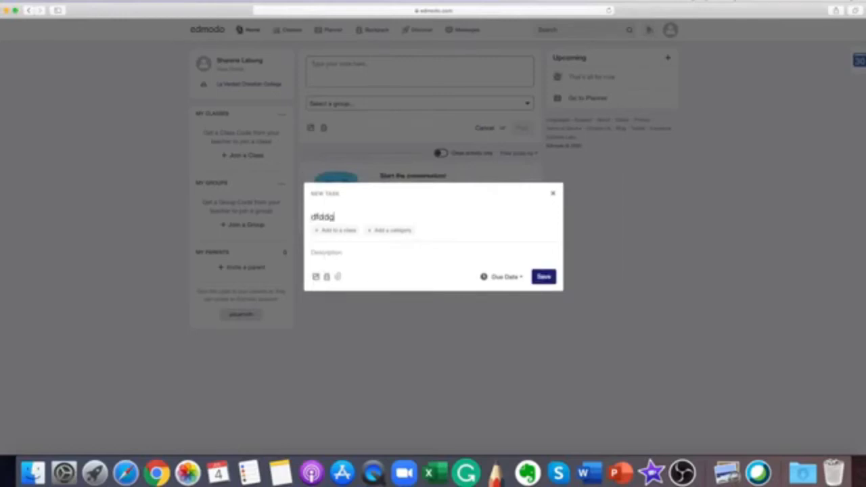
click(324, 256)
text(fgfgj)
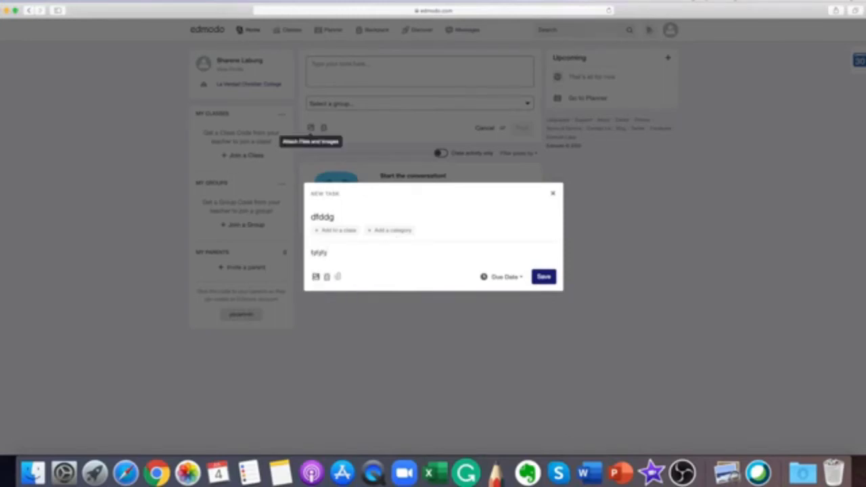
click(315, 277)
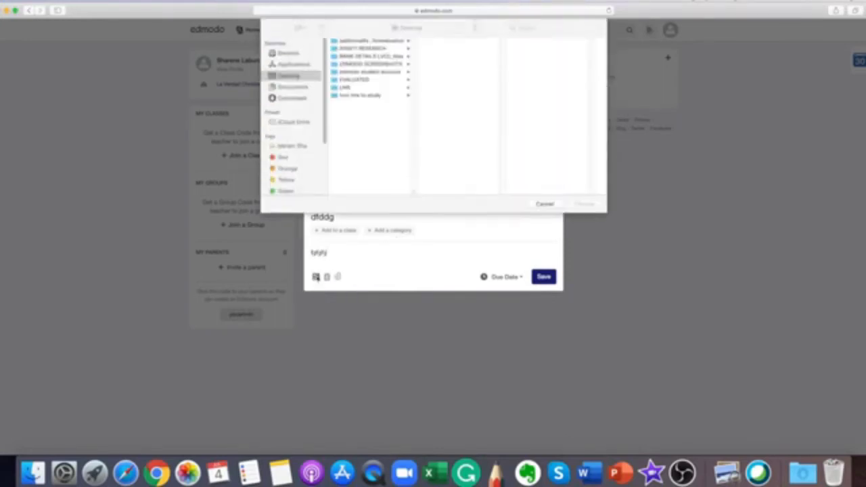
click(541, 205)
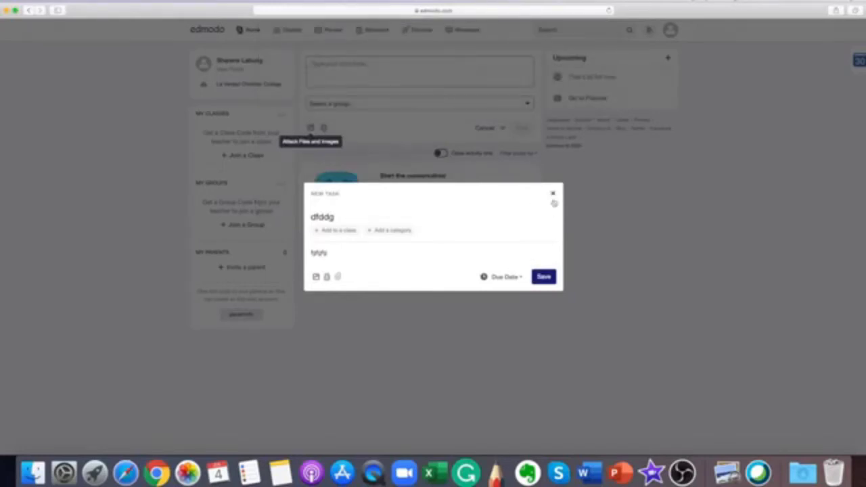
click(552, 195)
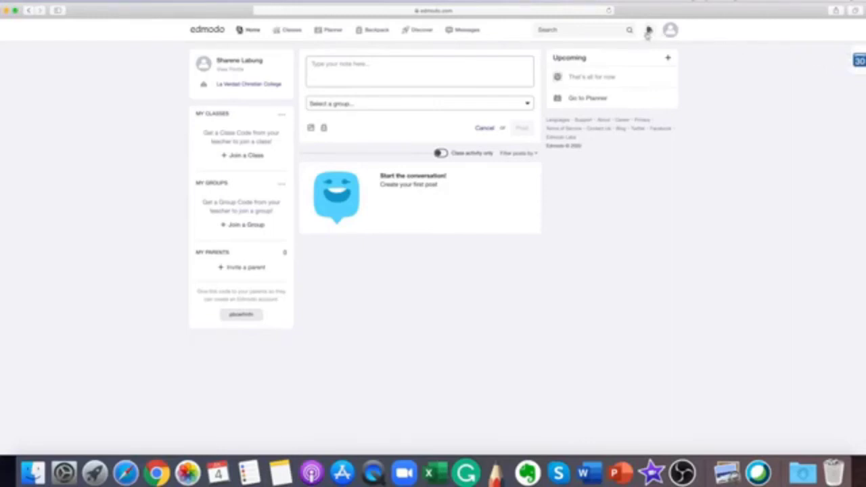
Step: Paste the class code to request joining Fundamentals of Information System, then open the Planner
mouse_move(289, 35)
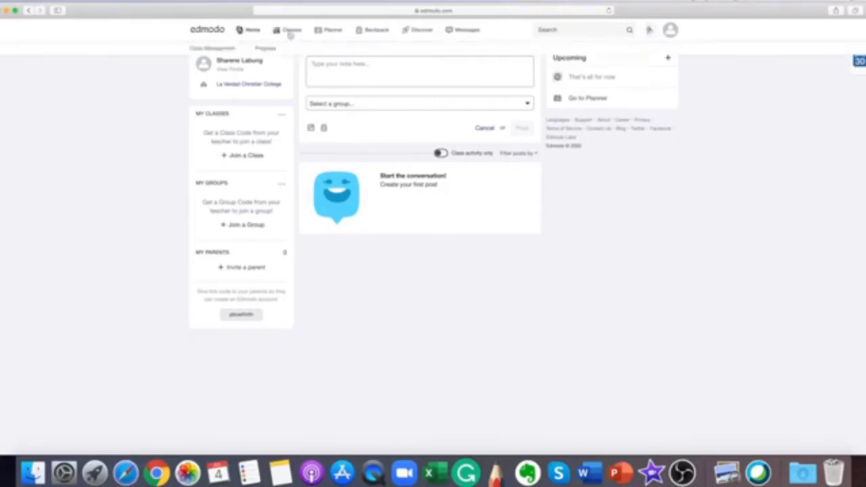
click(290, 31)
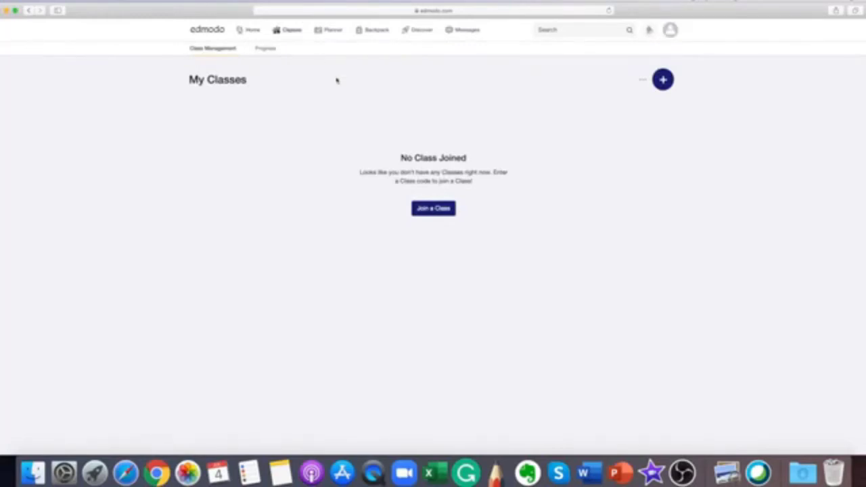
click(436, 211)
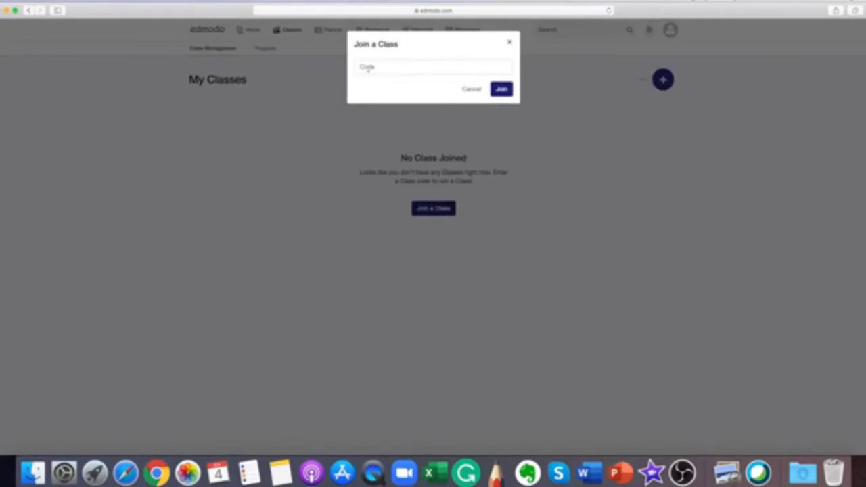
click(378, 66)
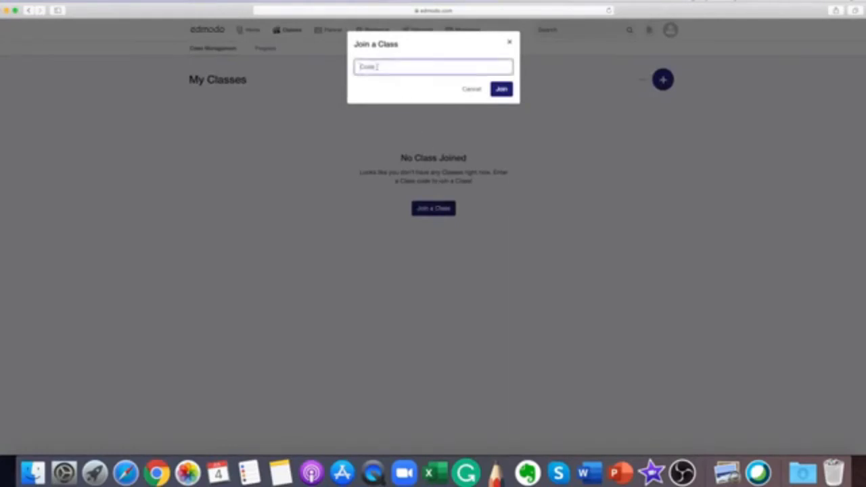
right_click(378, 66)
click(385, 88)
click(501, 90)
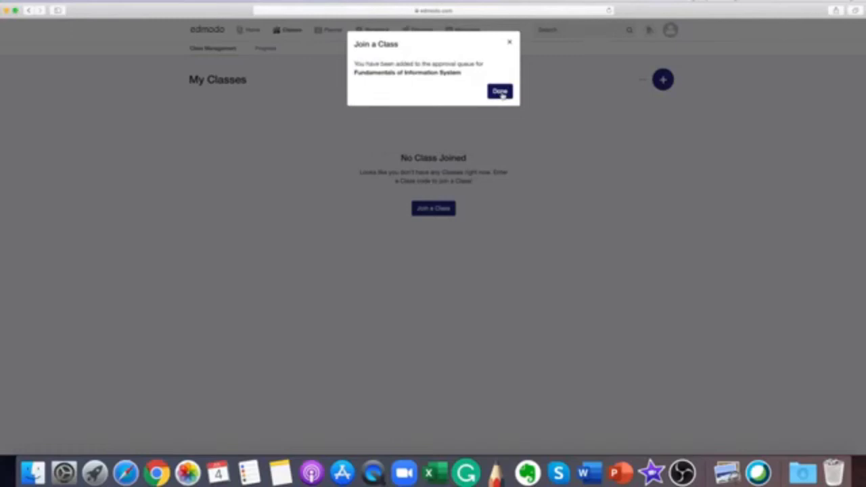
click(500, 93)
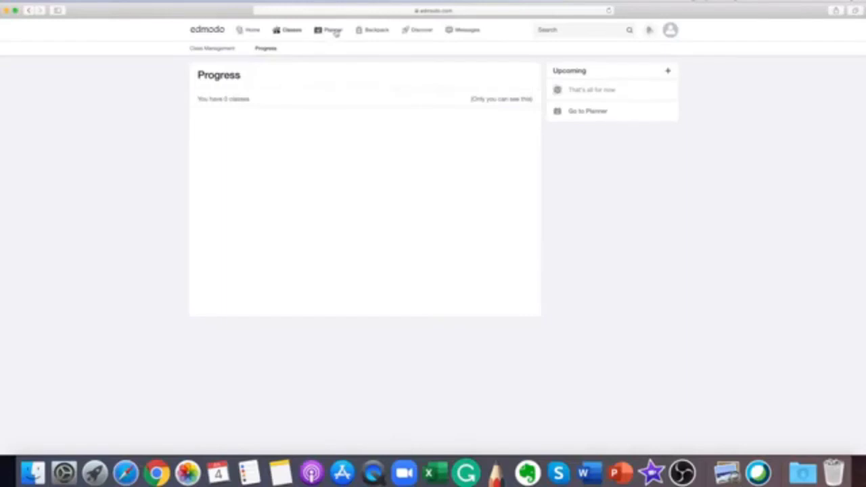
click(352, 49)
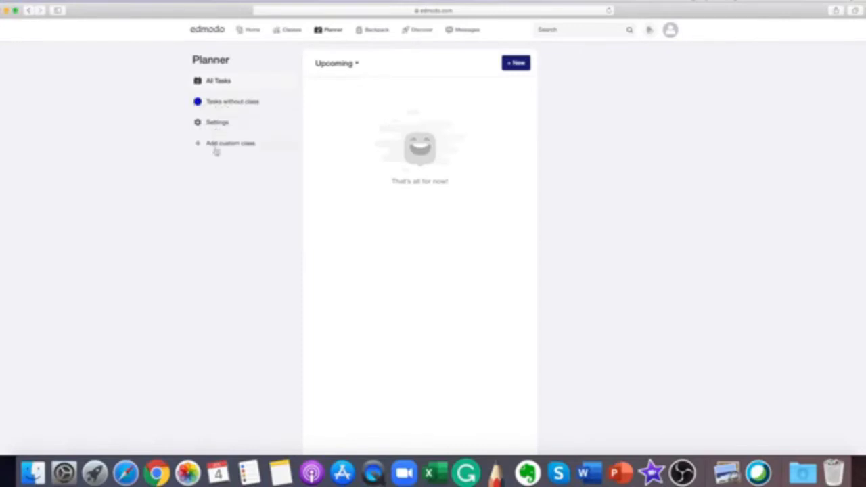
Step: View the Planner settings, then go to the empty Backpack
click(217, 123)
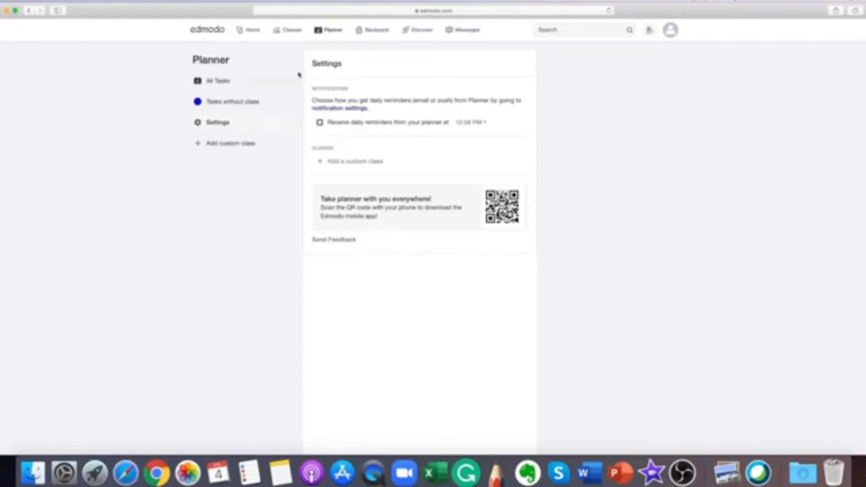
click(376, 31)
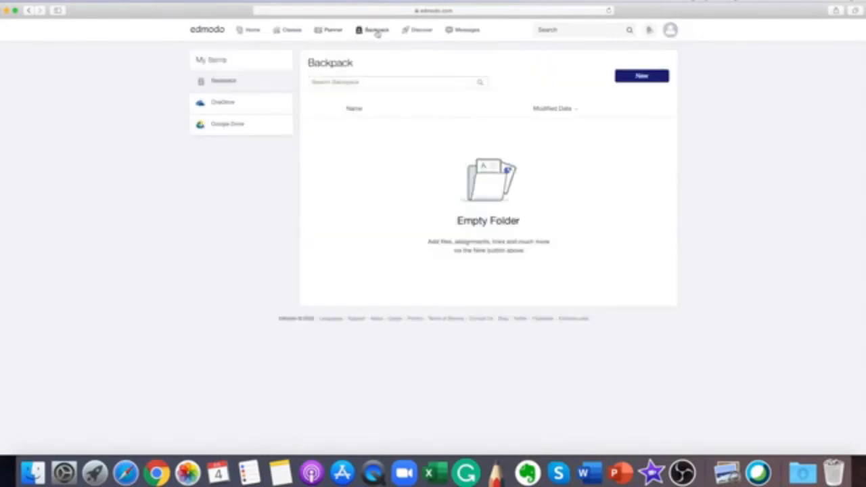
Step: Create the Backpack folders 'Fundamentals of IS' and 'Professional Skills'
click(451, 83)
click(642, 76)
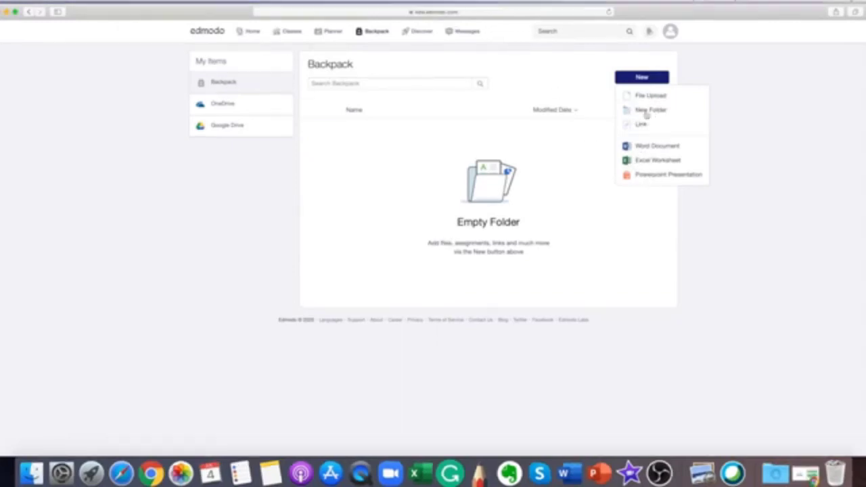
click(646, 112)
click(485, 78)
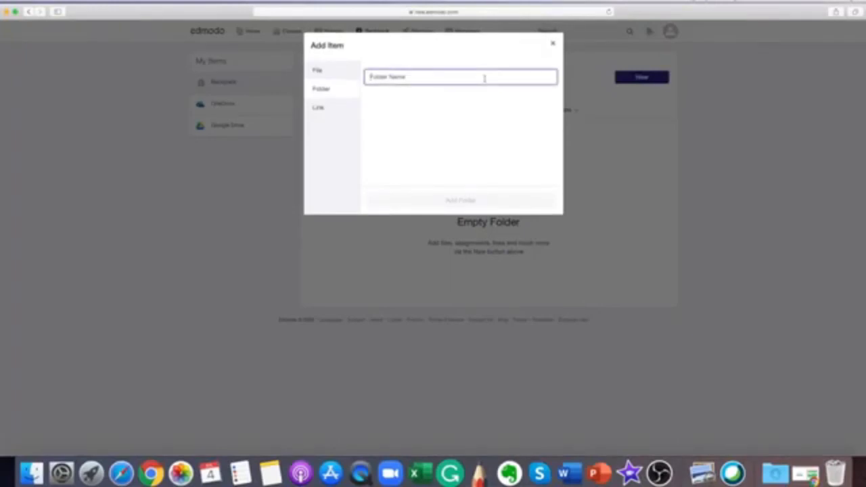
text(Fundamentals of IB)
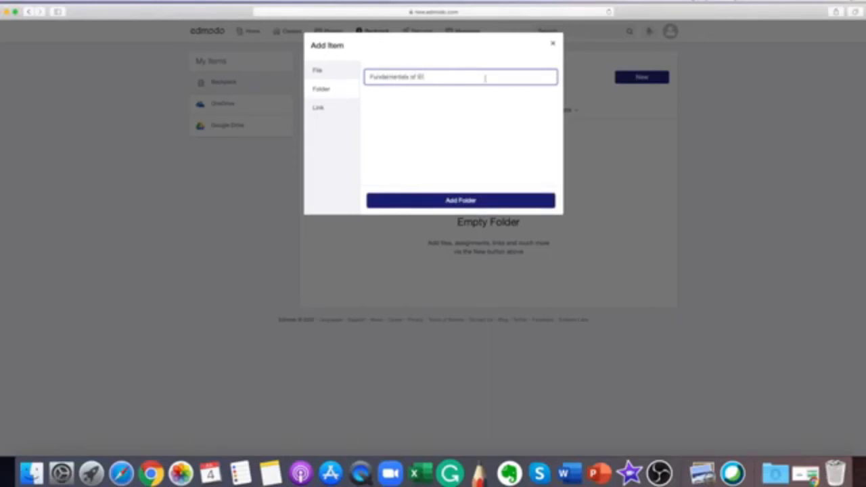
click(466, 200)
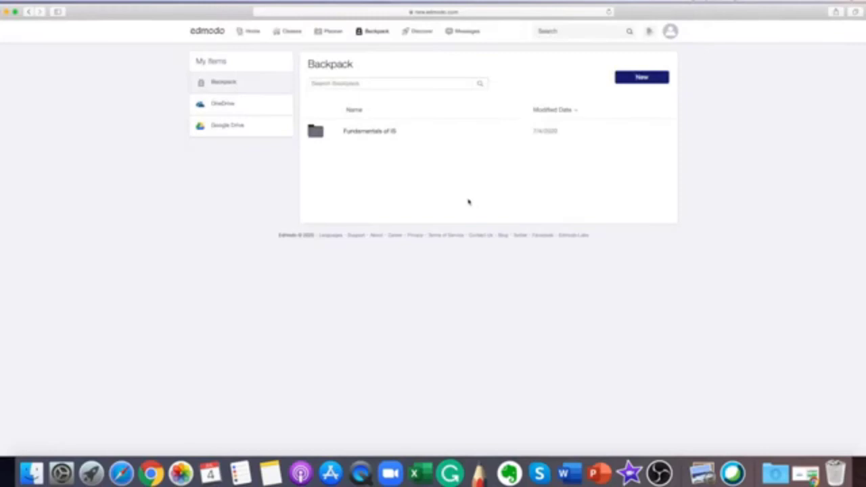
click(640, 79)
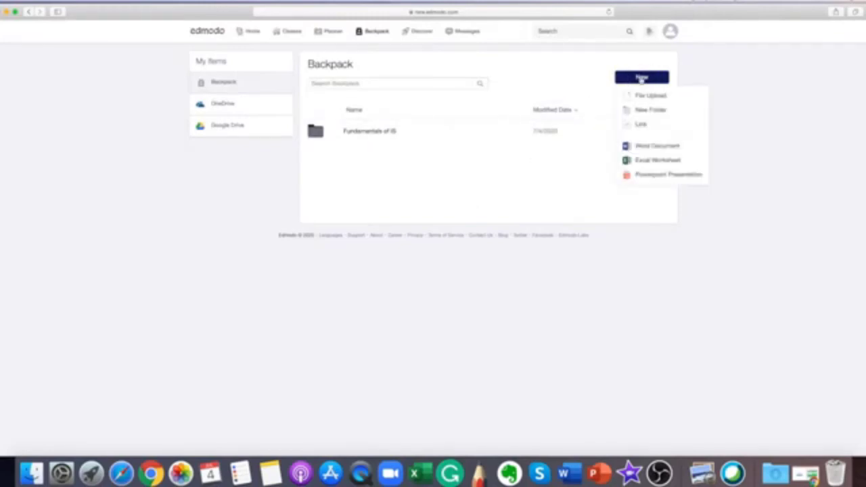
click(641, 110)
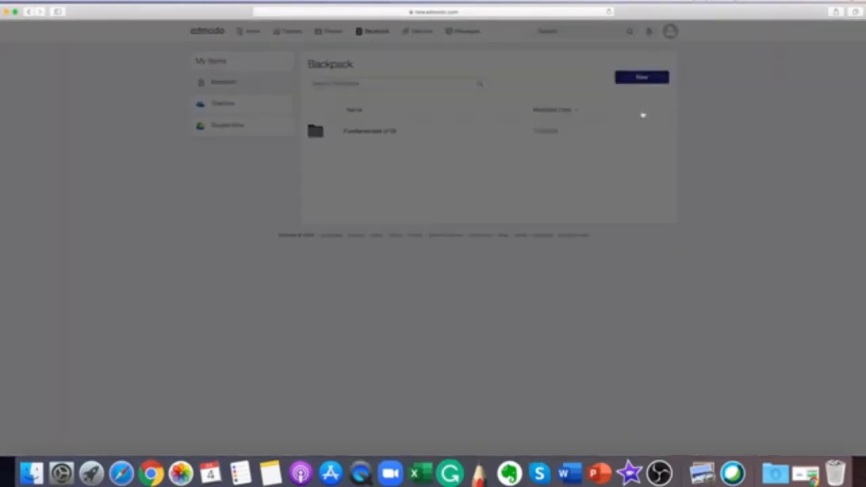
click(451, 79)
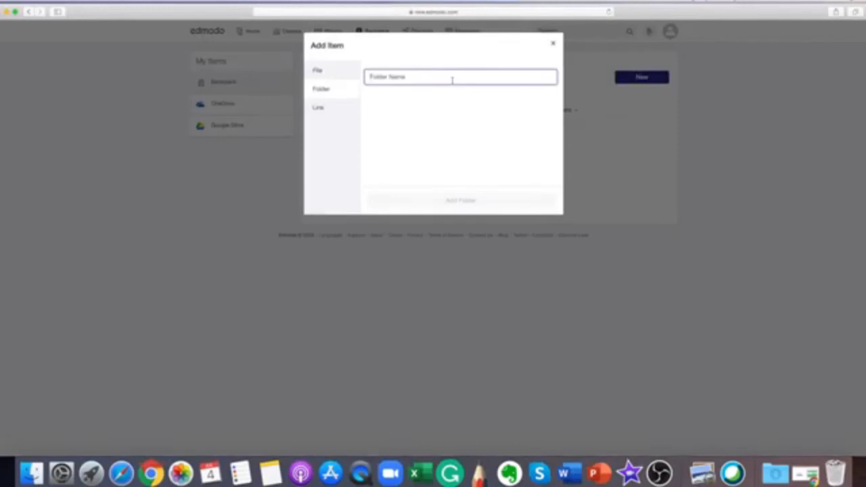
text(Fi)
text(ofes)
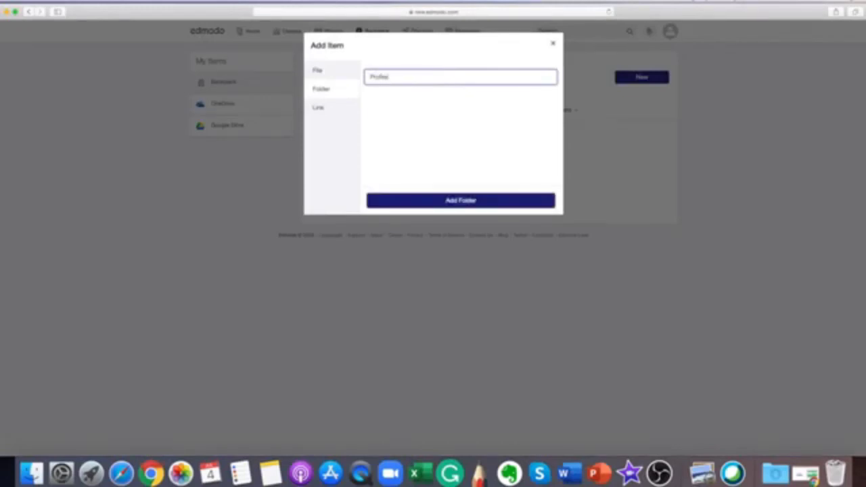
text(sional Skills)
click(449, 199)
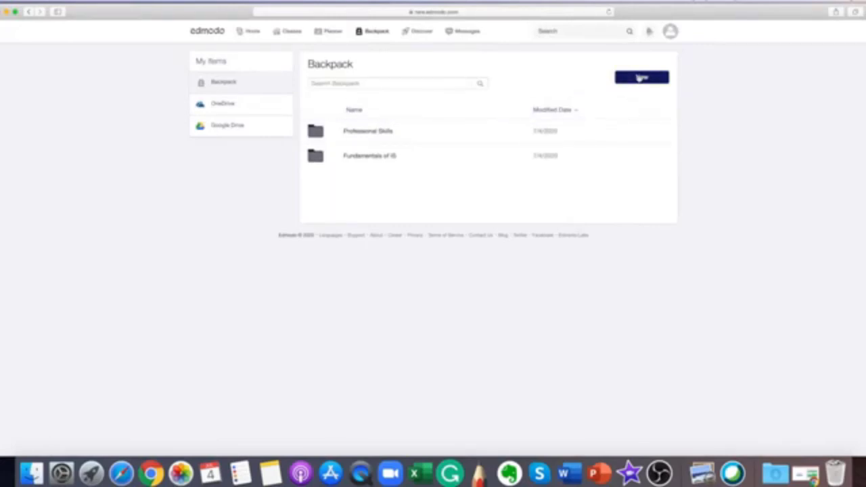
Step: Add a 'Personal Files' folder and a fourth folder, then open Fundamentals of IS
click(639, 78)
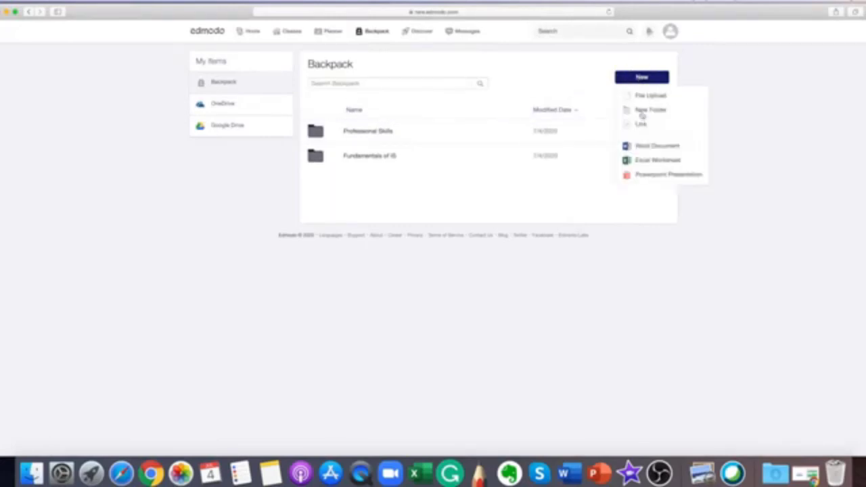
click(638, 109)
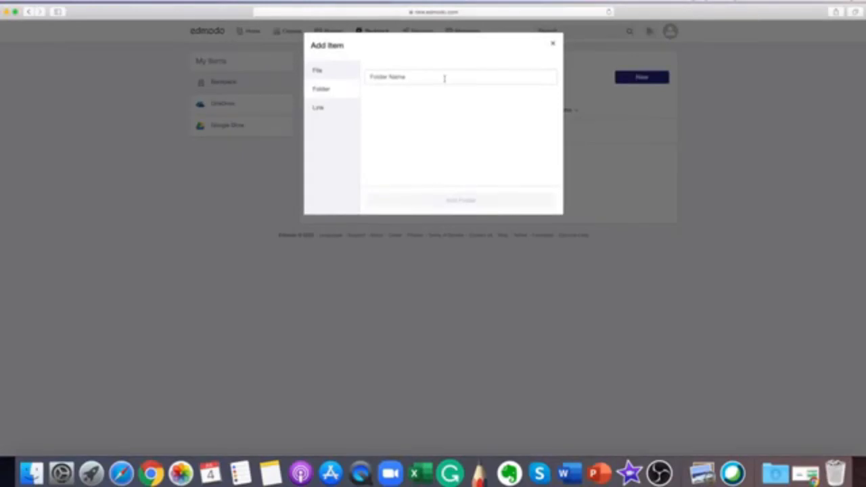
click(444, 78)
text(Personal)
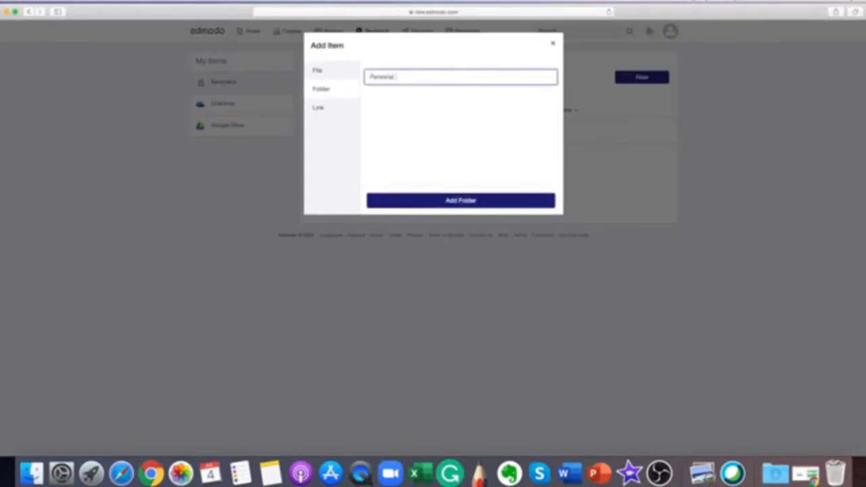
text( Files)
click(459, 201)
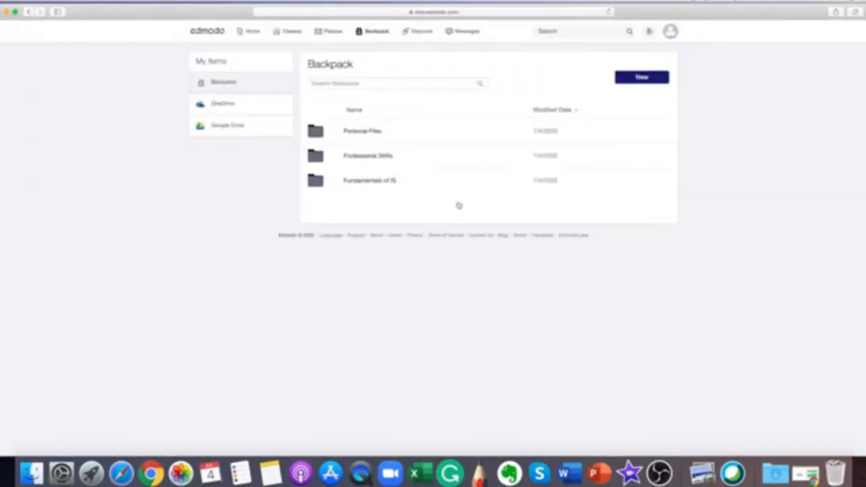
click(638, 78)
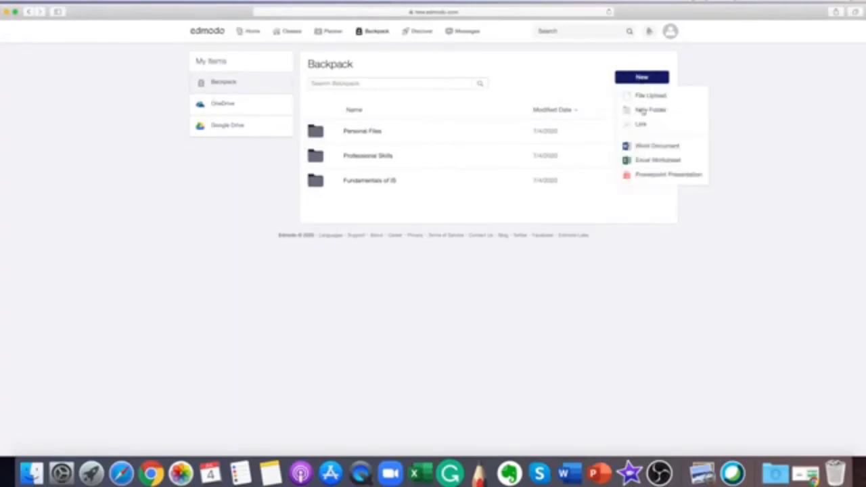
click(640, 110)
click(444, 77)
text(Act)
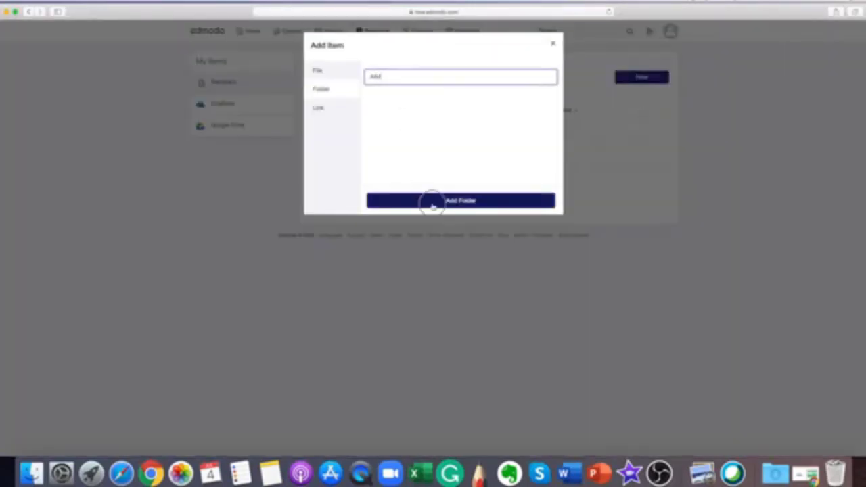
click(432, 200)
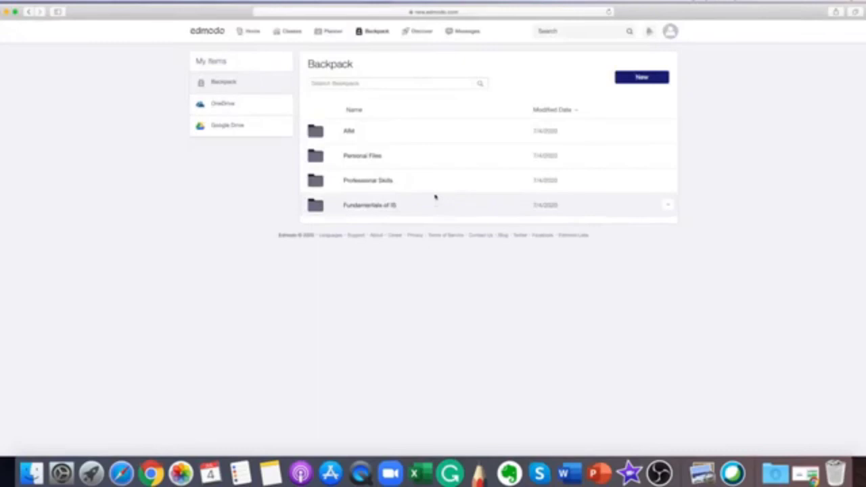
click(360, 204)
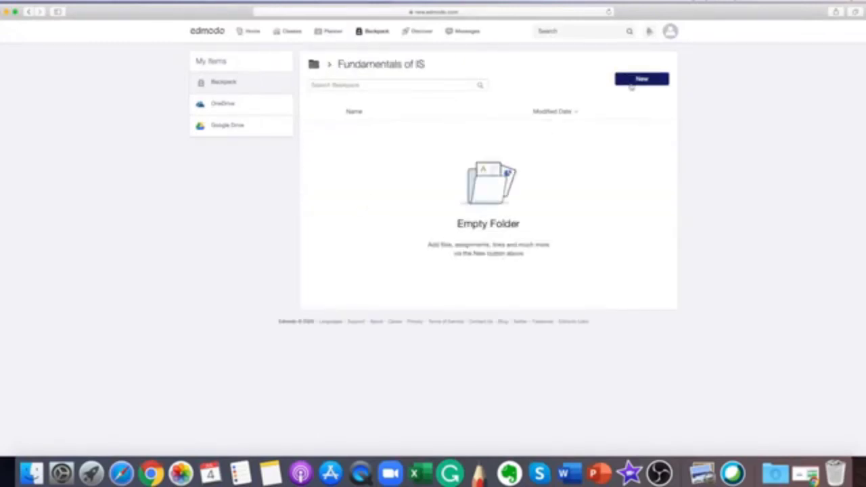
click(641, 84)
click(645, 99)
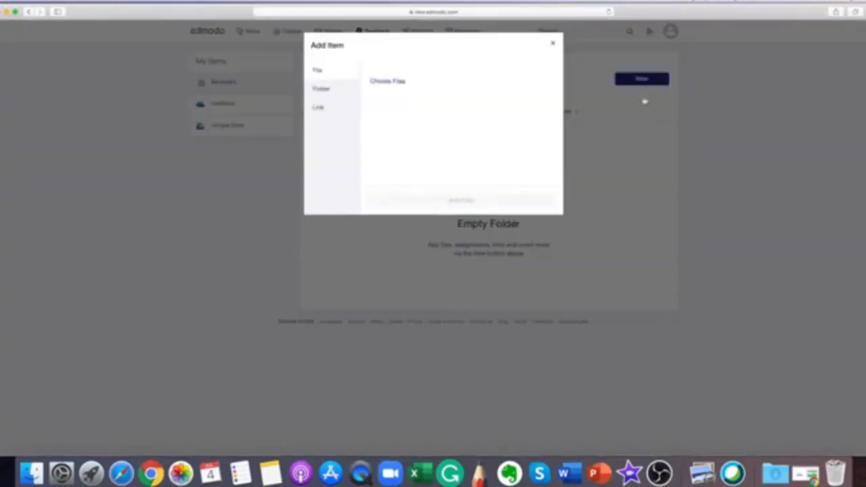
click(379, 83)
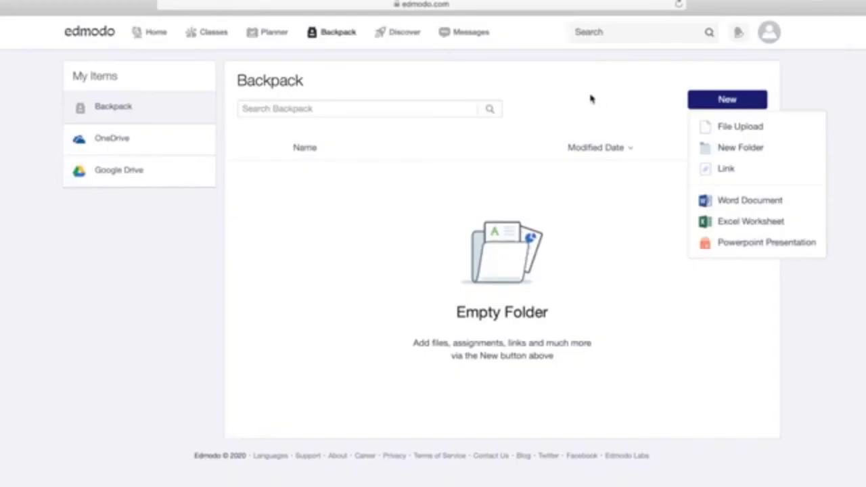
click(589, 98)
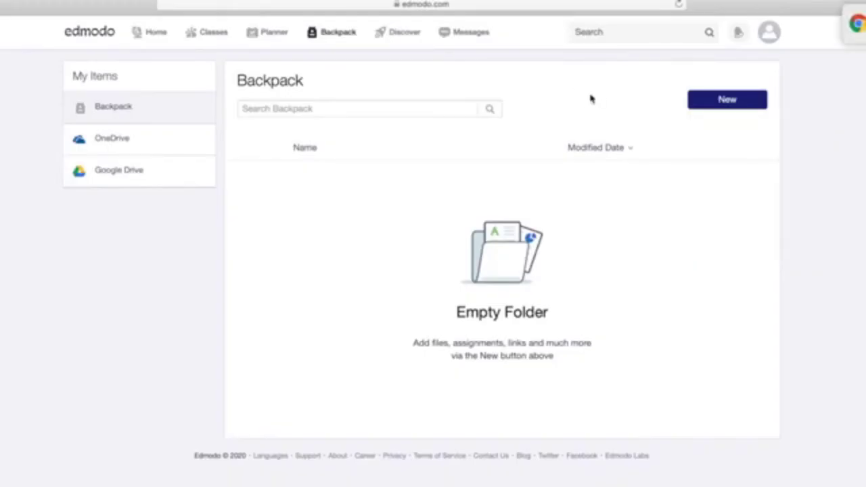
Step: Scroll down through the Discover page and back up, then switch to Messages
click(400, 34)
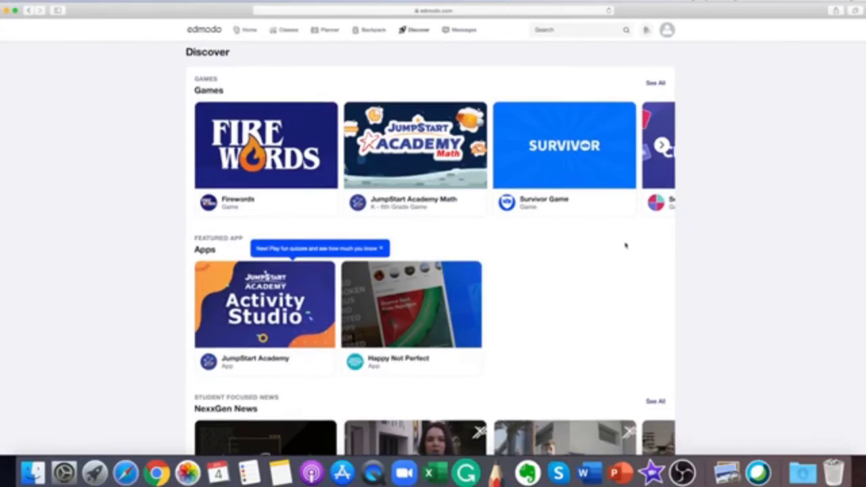
scroll(625, 245, down, 2)
scroll(625, 244, down, 3)
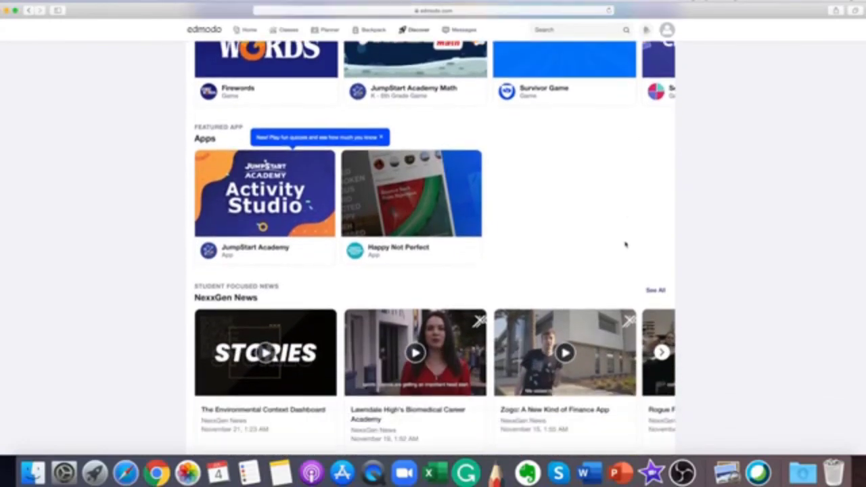
scroll(625, 244, down, 3)
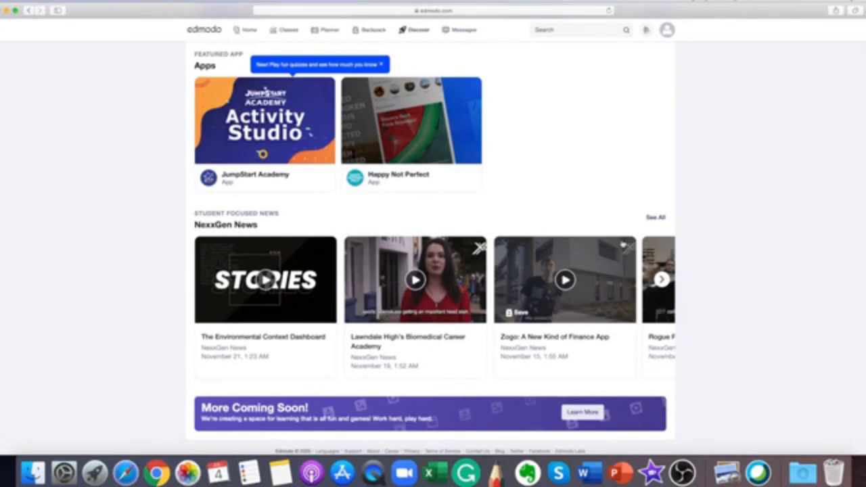
scroll(623, 243, up, 8)
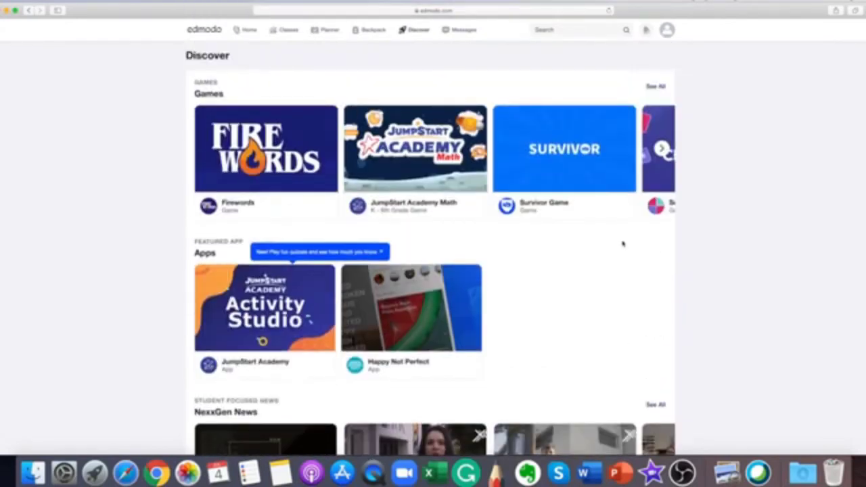
click(458, 29)
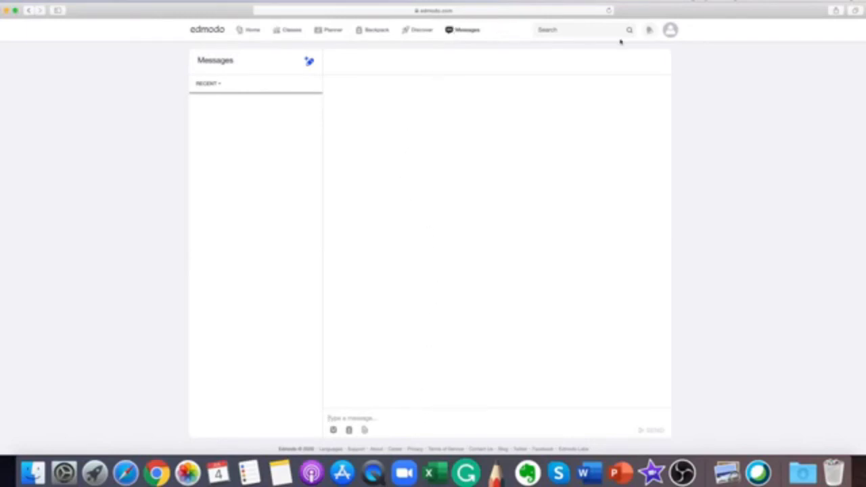
Step: Open the join-approval notification to enter the Fundamentals of Information System class page
click(649, 30)
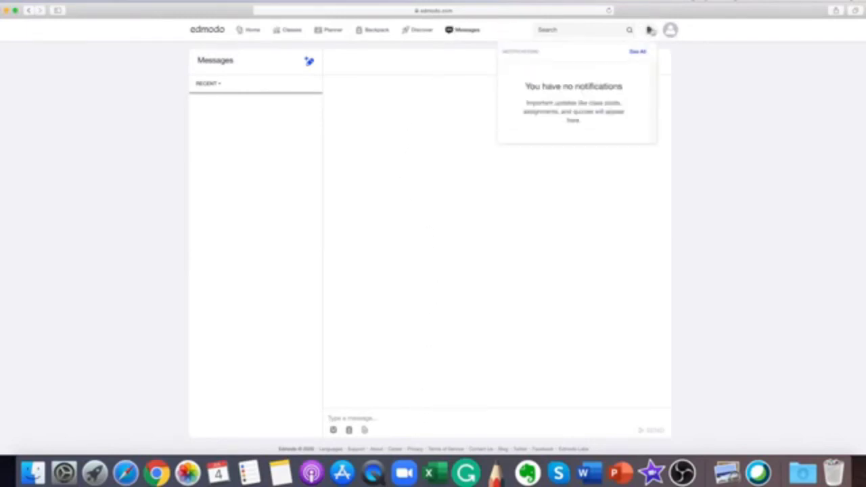
click(697, 52)
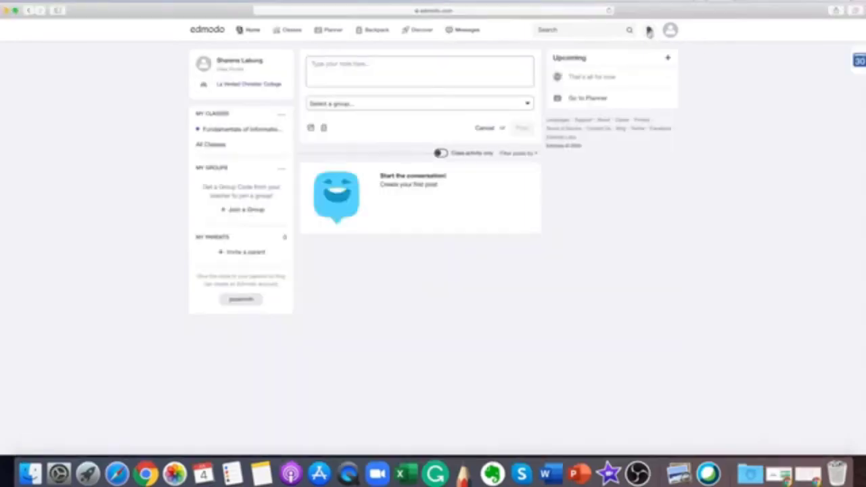
click(649, 29)
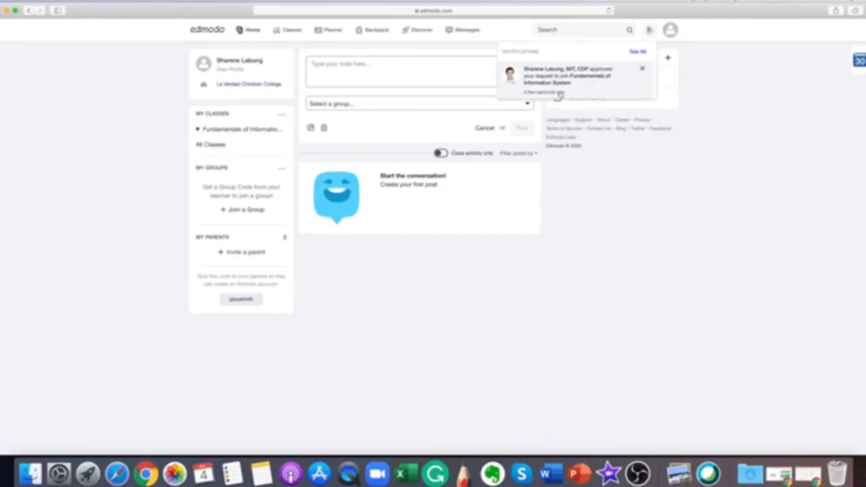
click(565, 79)
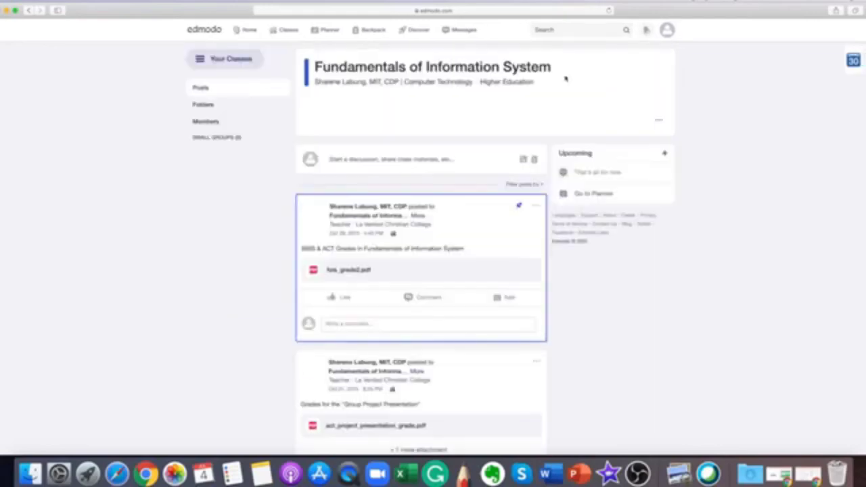